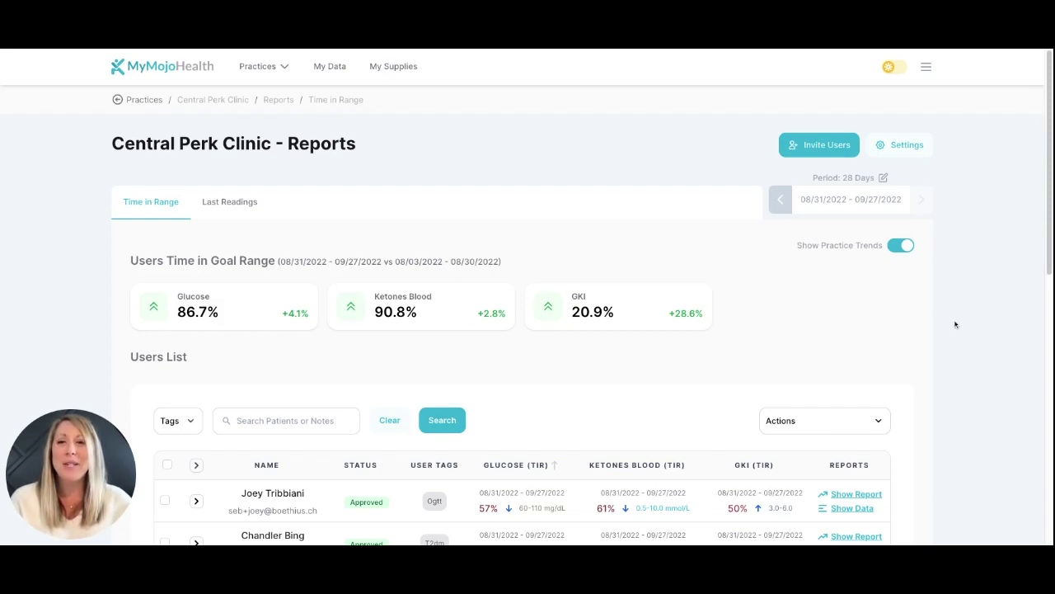
# Open the Central Perk Clinic settings and review the practice-wide time in range goals for glucose
pyautogui.click(899, 145)
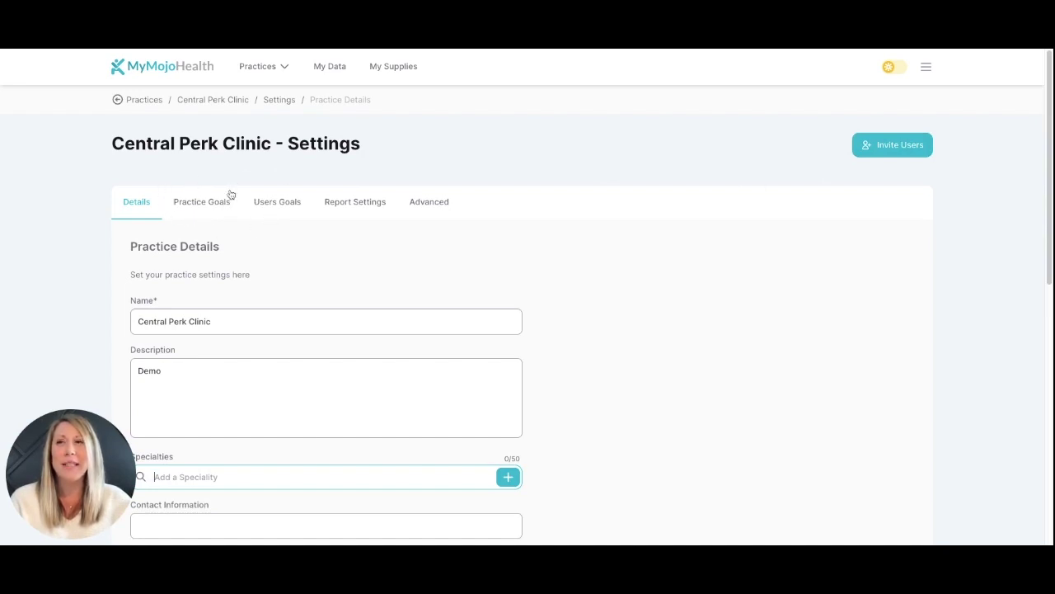
pyautogui.click(198, 202)
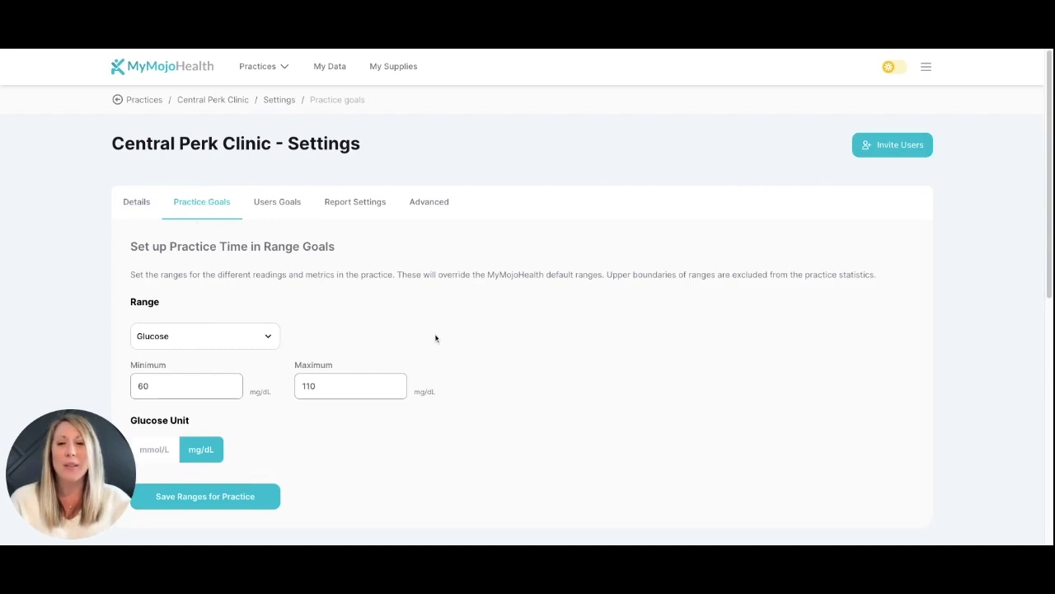
pyautogui.scroll(-1, 436, 332)
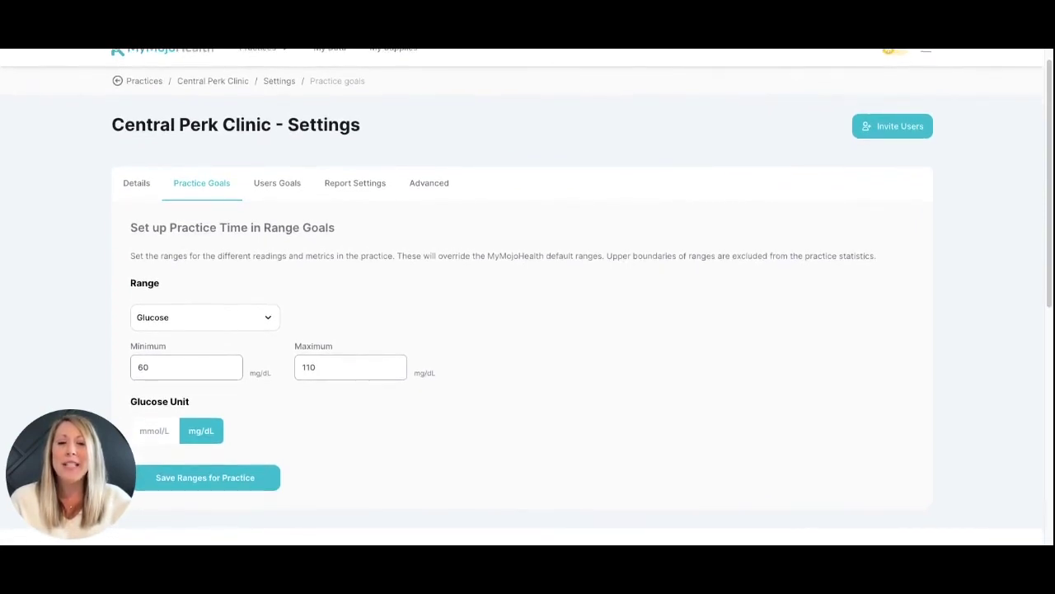
pyautogui.scroll(-1, 527, 297)
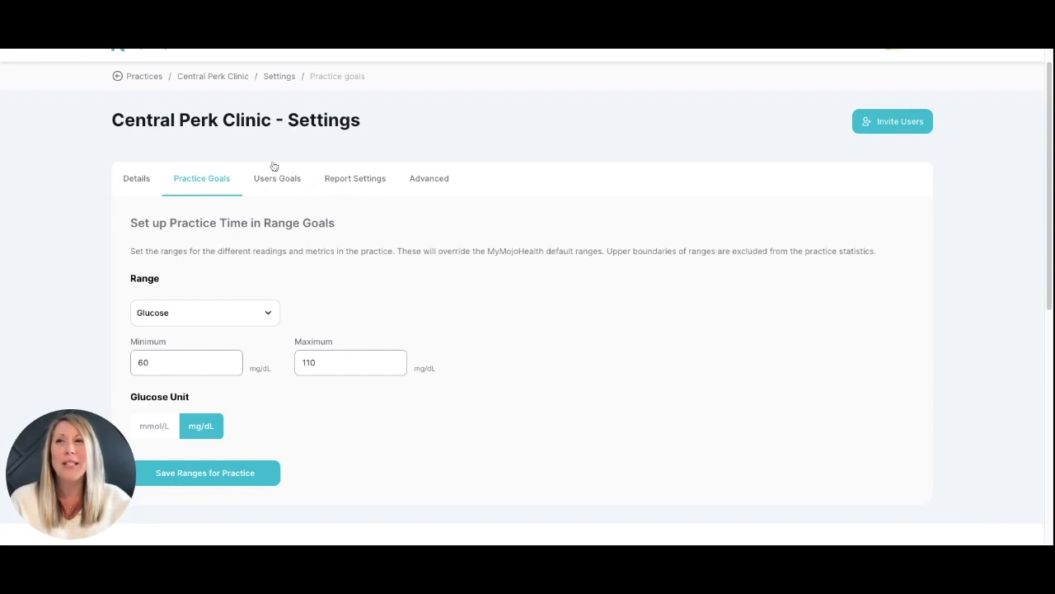
# Open the time in range goals for individual users and review the user search and range fields
pyautogui.click(281, 179)
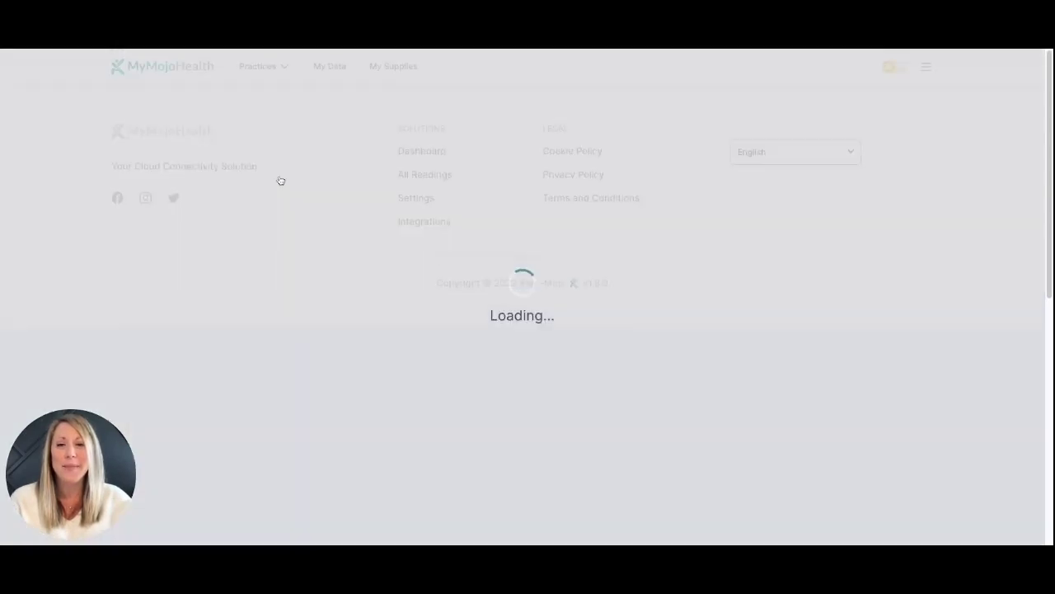
pyautogui.scroll(-2, 399, 271)
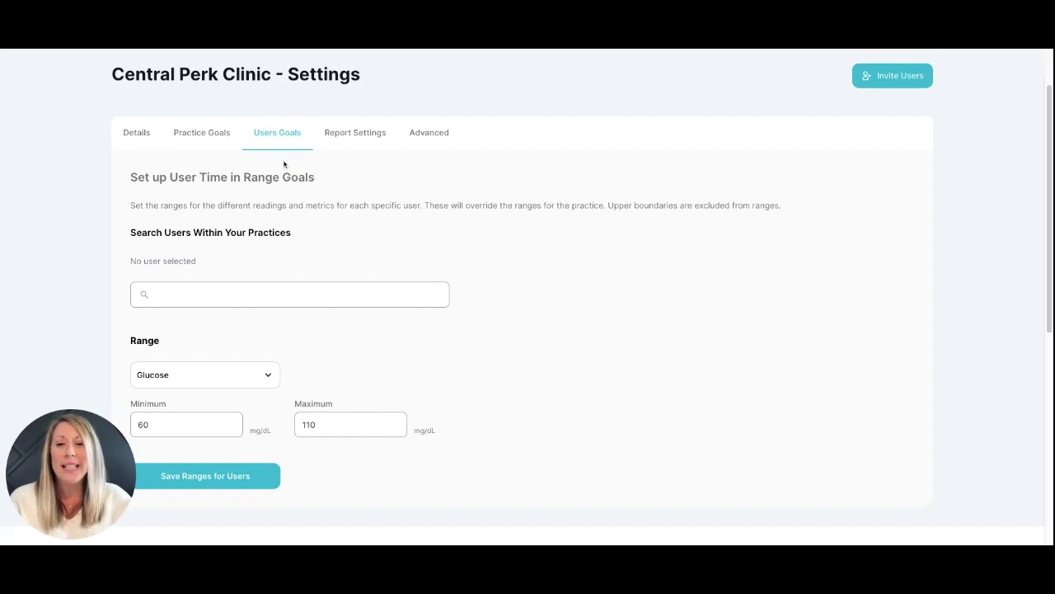
pyautogui.scroll(-1, 258, 297)
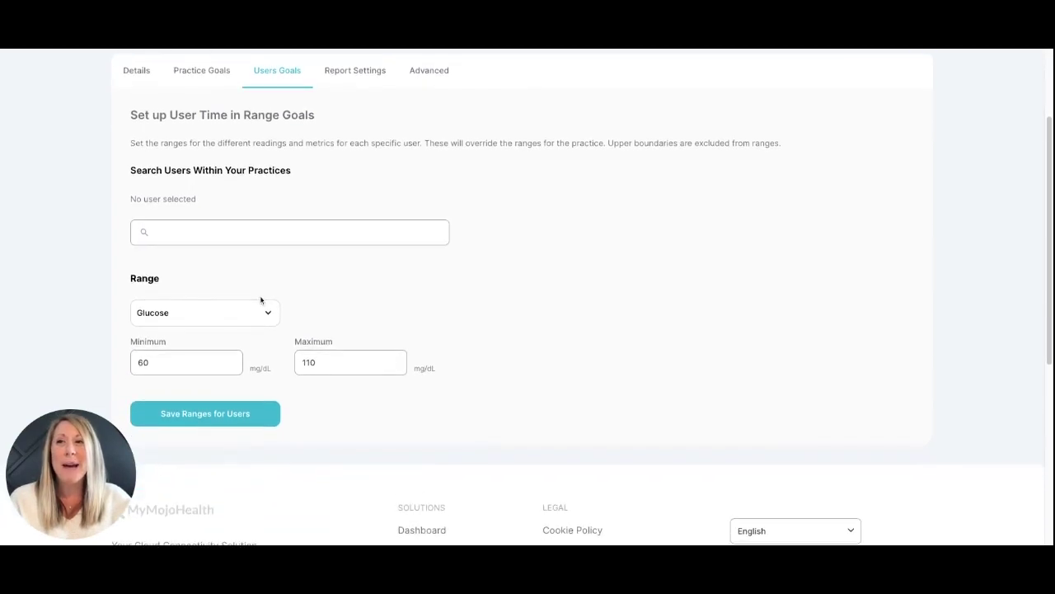
pyautogui.scroll(-1, 262, 297)
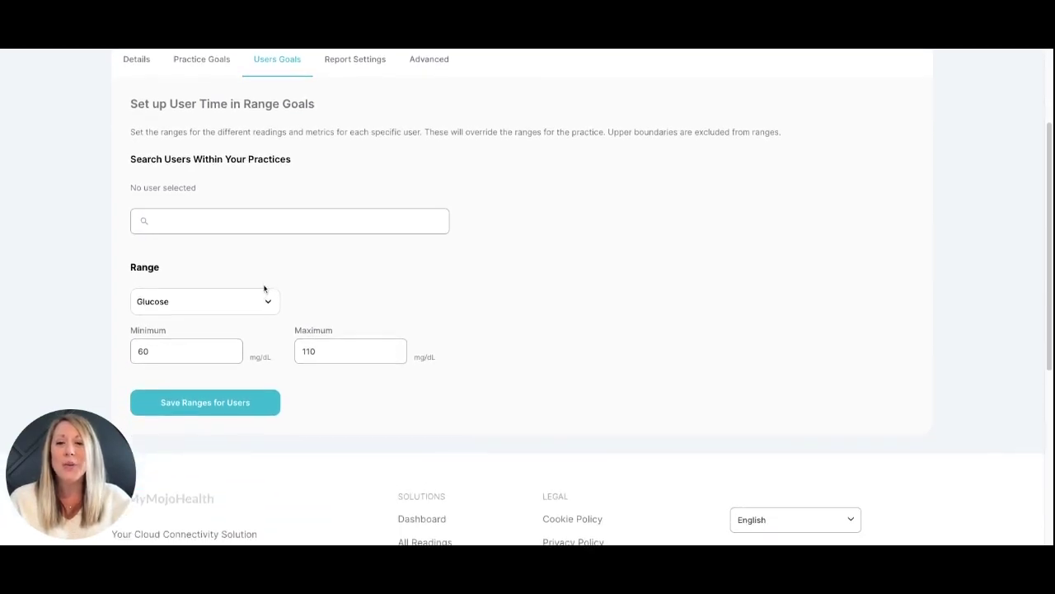
# Browse the metrics available for user goal ranges, from metabolism and macros to supplements, leaving Glucose selected
pyautogui.click(265, 302)
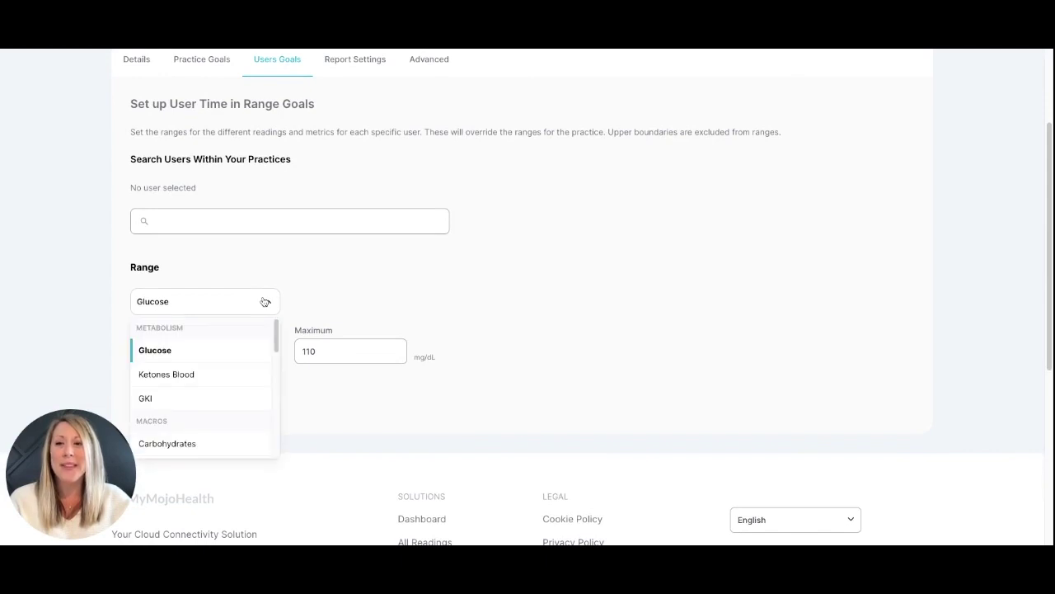
pyautogui.scroll(-1, 265, 302)
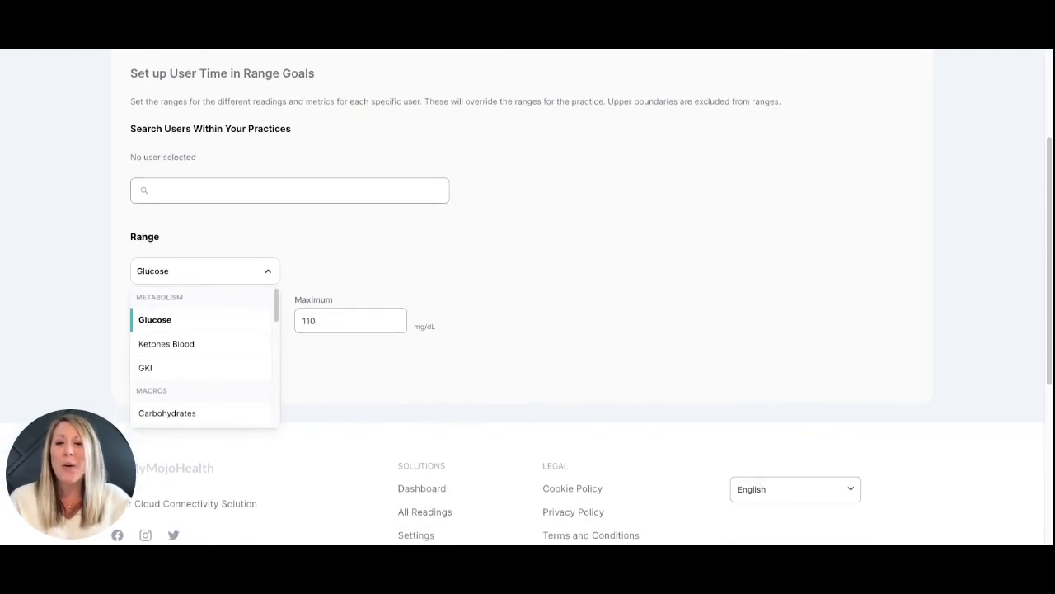
pyautogui.scroll(-3, 234, 339)
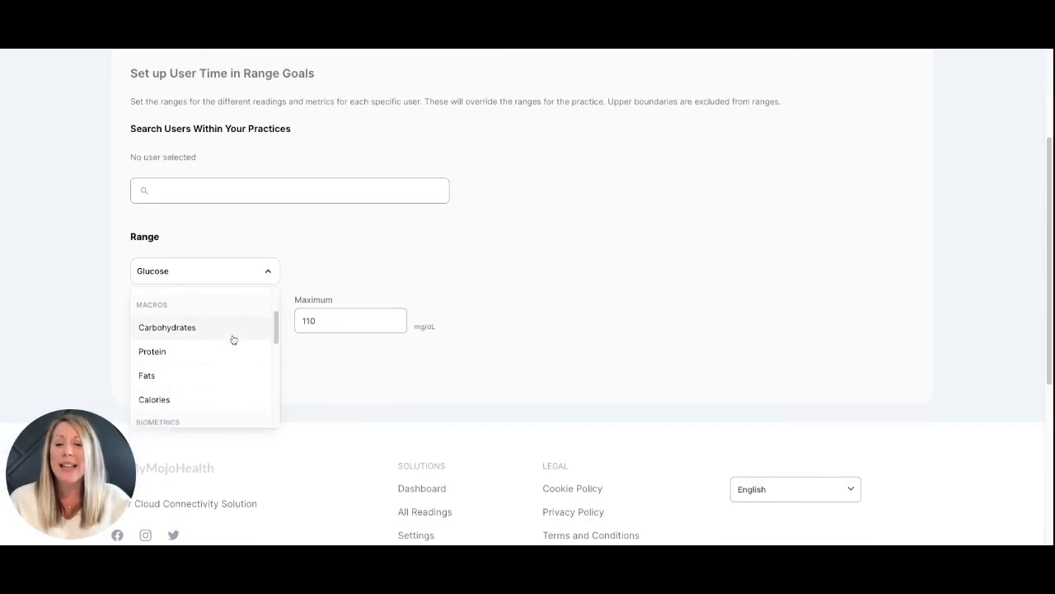
pyautogui.scroll(-6, 233, 339)
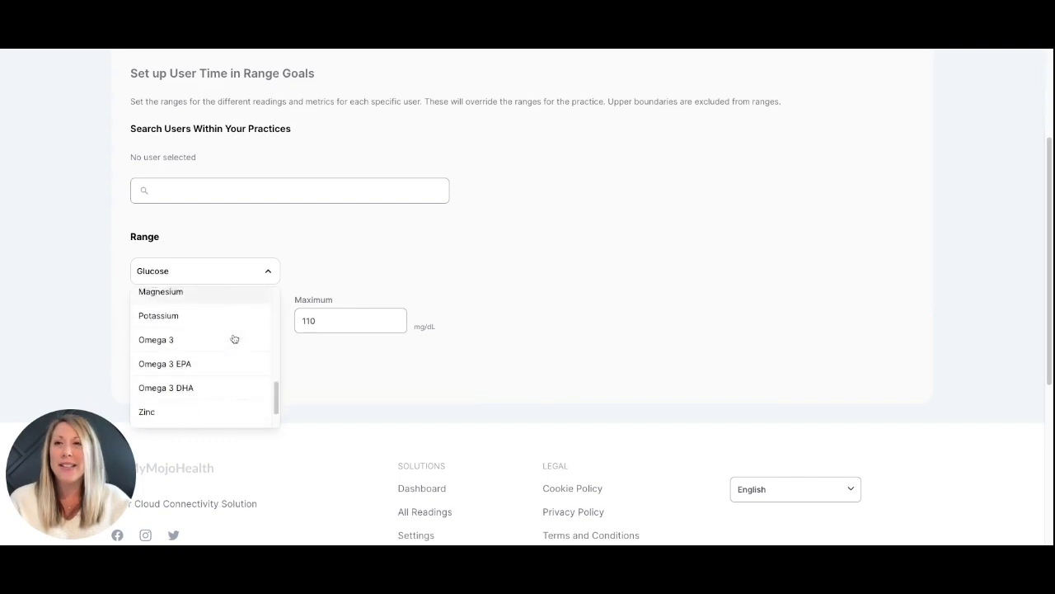
pyautogui.click(313, 351)
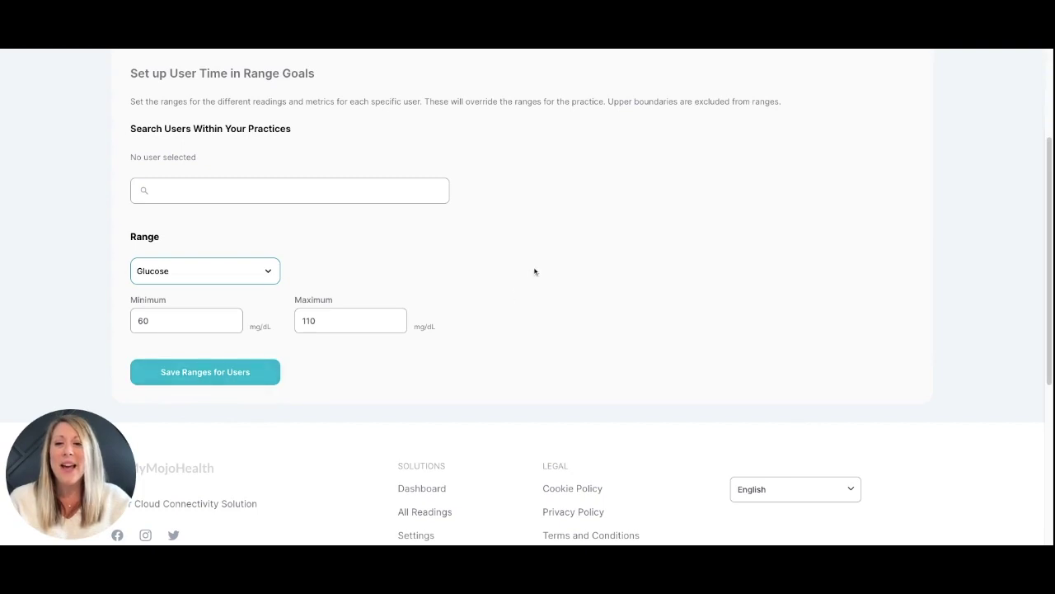
# Return to the Central Perk Clinic reports and view the time in range figures in the users list
pyautogui.scroll(3, 536, 265)
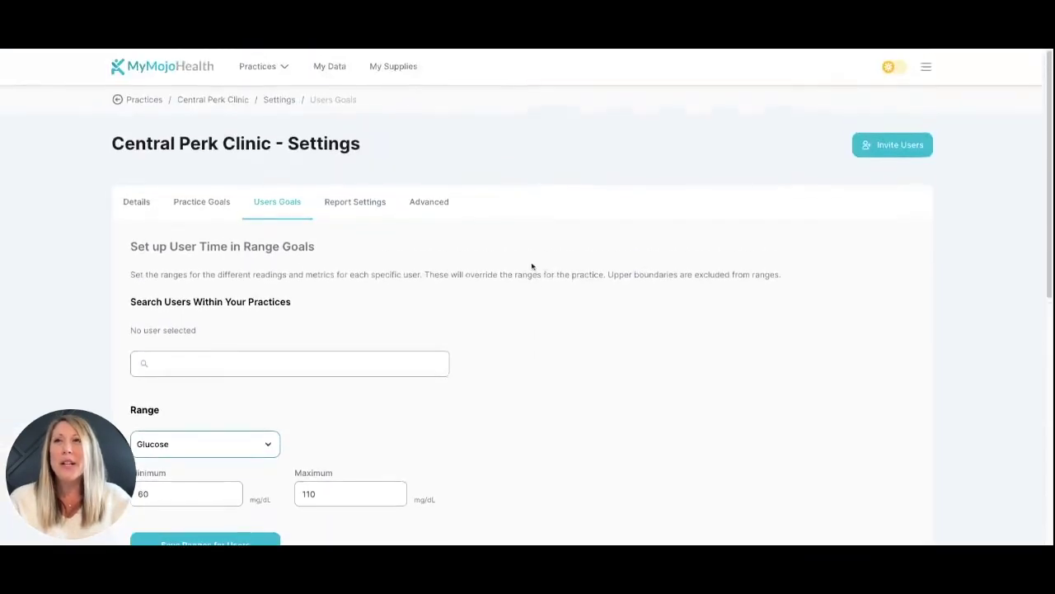
pyautogui.click(209, 102)
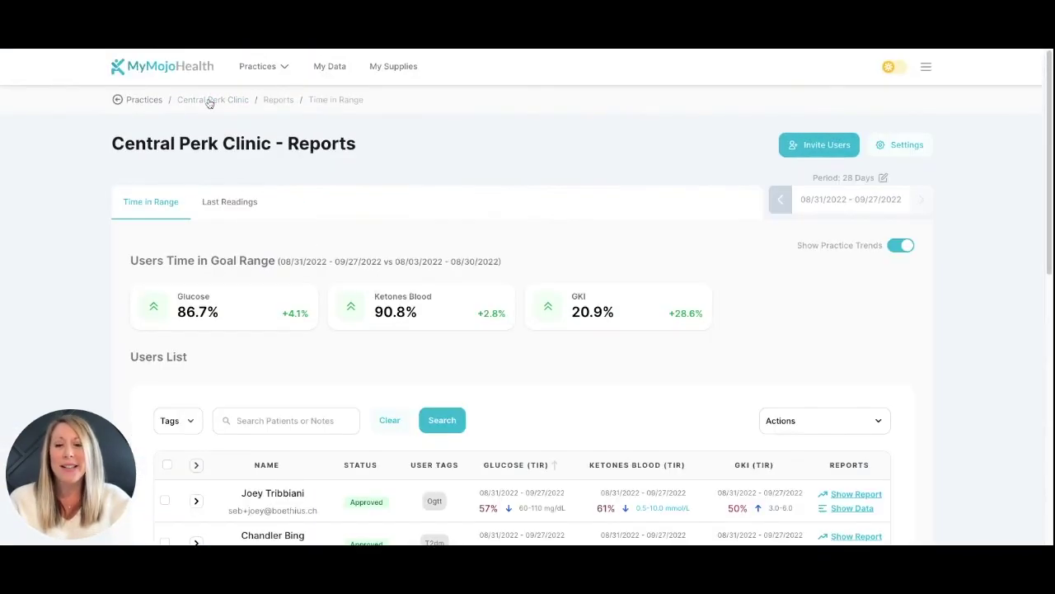
pyautogui.scroll(-3, 640, 345)
pyautogui.scroll(-1, 640, 345)
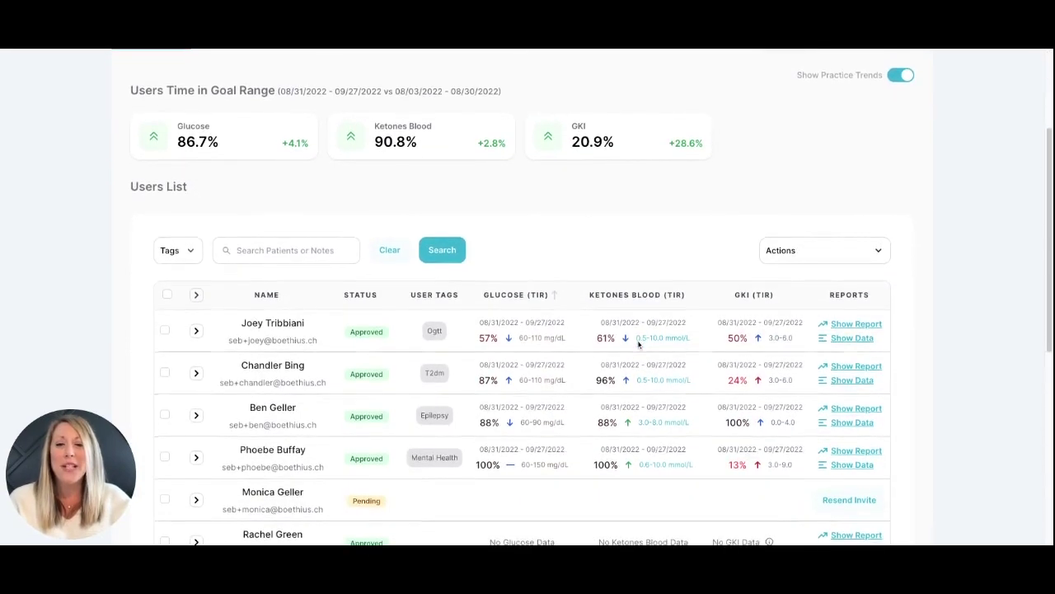
pyautogui.scroll(-1, 640, 346)
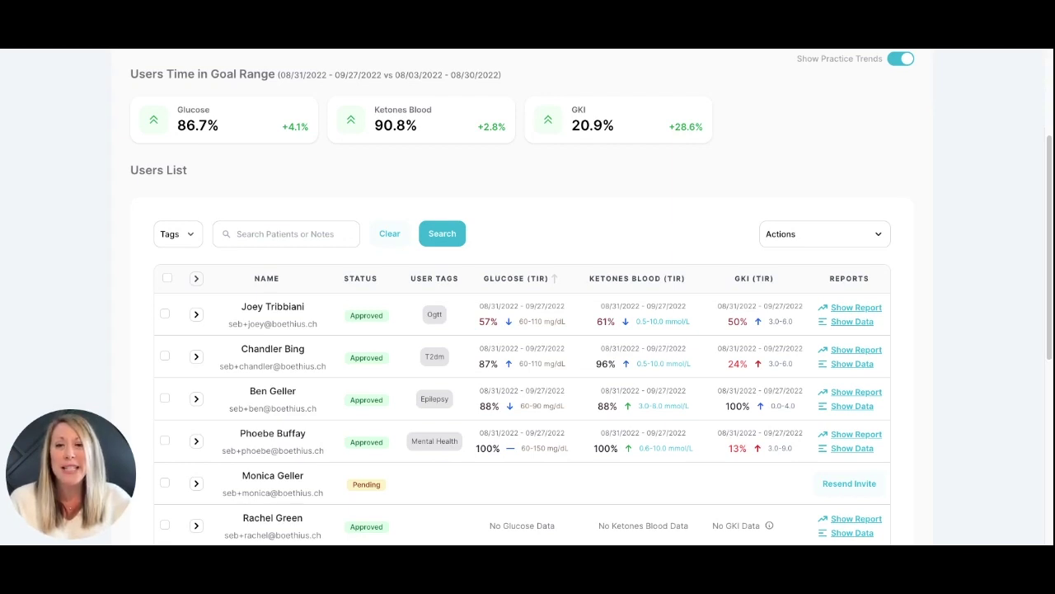
# Select the first patient in the users list and open the range editor for that patient
pyautogui.click(165, 314)
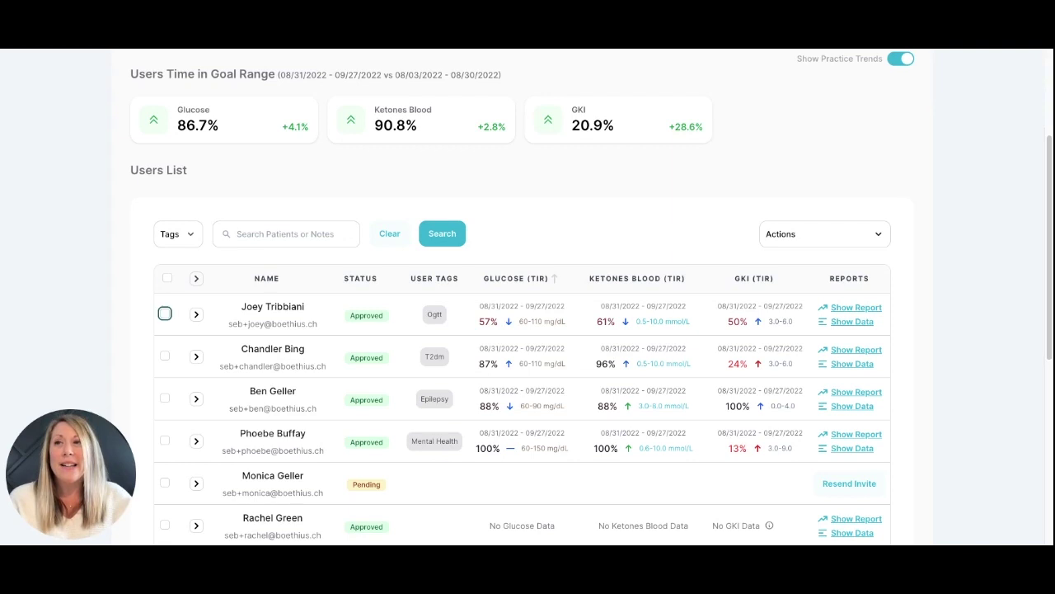
pyautogui.click(870, 235)
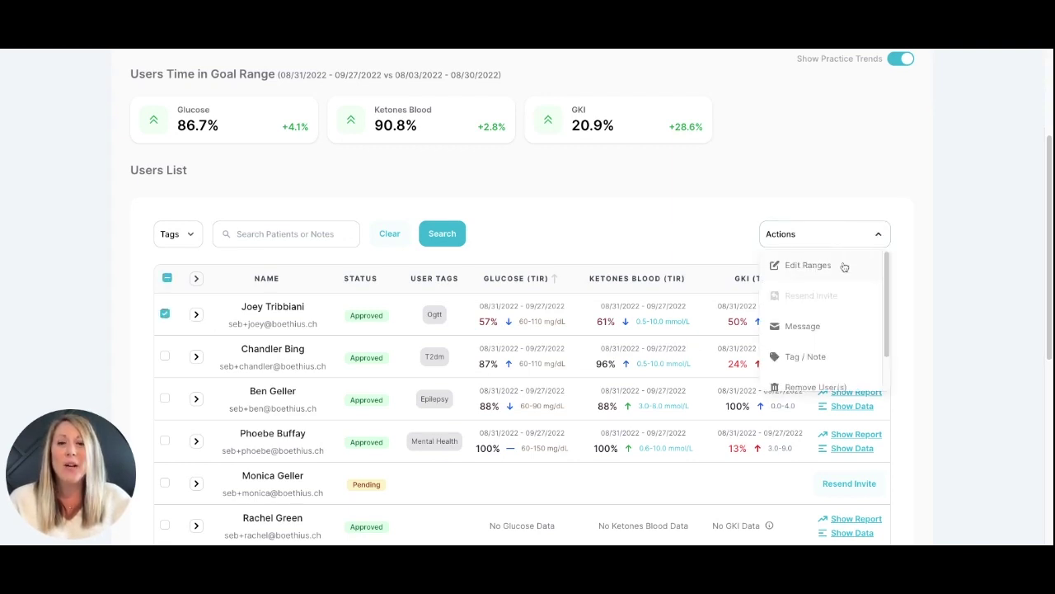
pyautogui.click(824, 265)
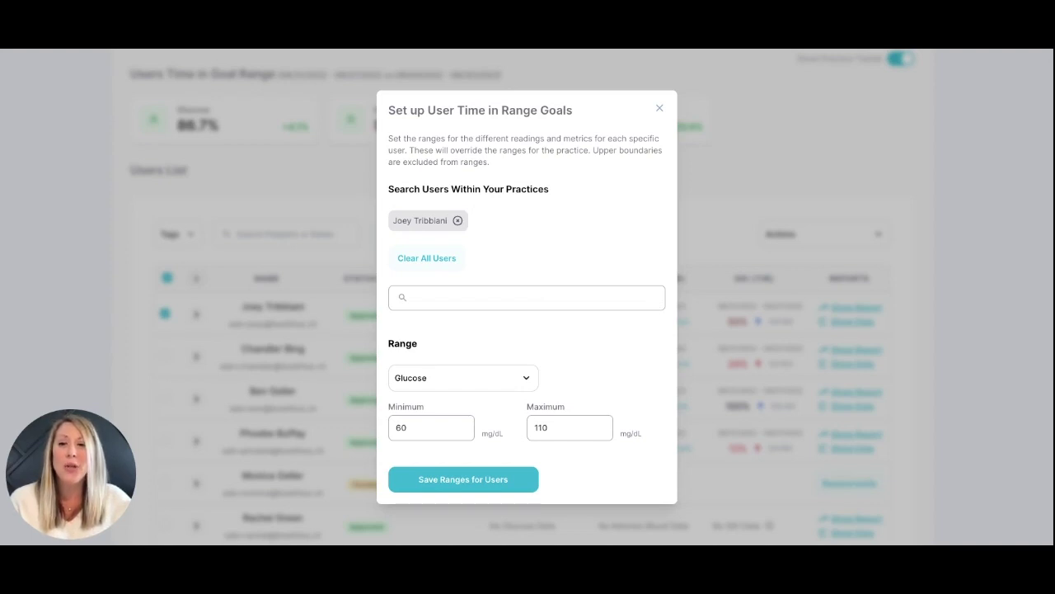
# Browse the metrics offered in the patient's range editor and close it without saving
pyautogui.click(528, 380)
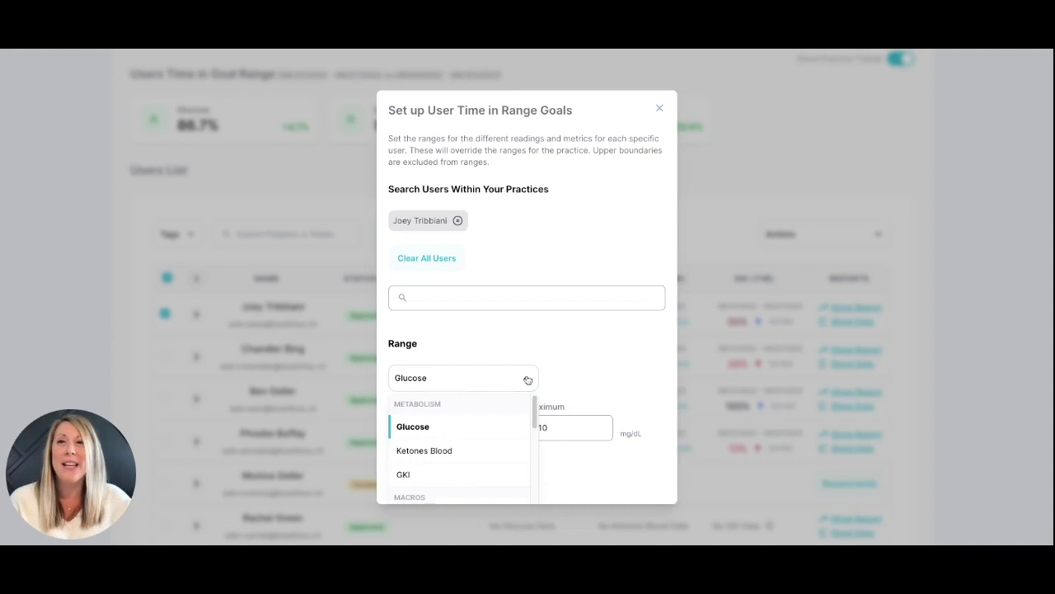
pyautogui.scroll(-10, 514, 432)
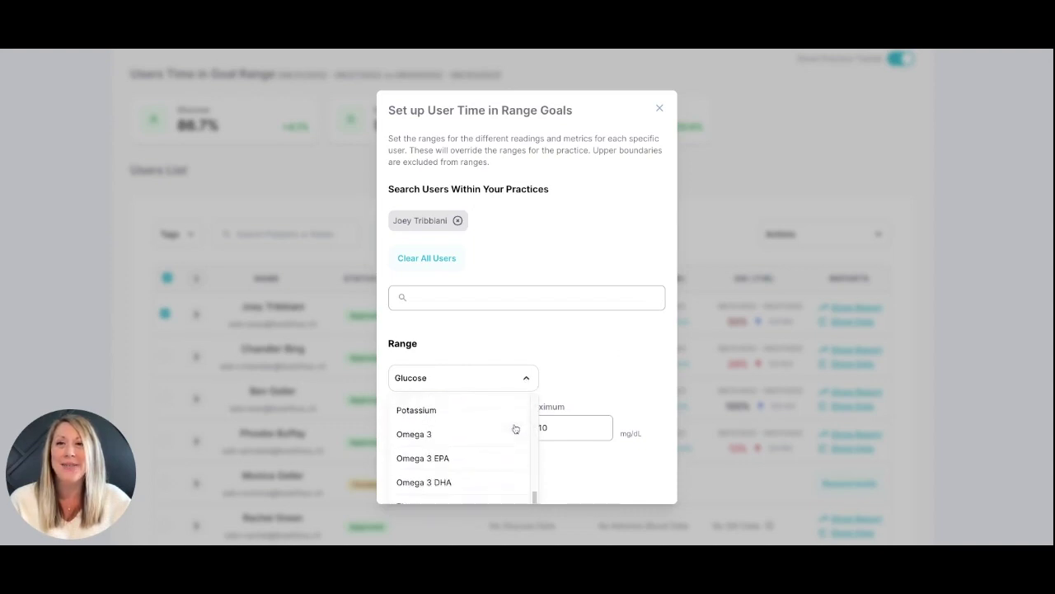
pyautogui.click(698, 330)
pyautogui.click(699, 330)
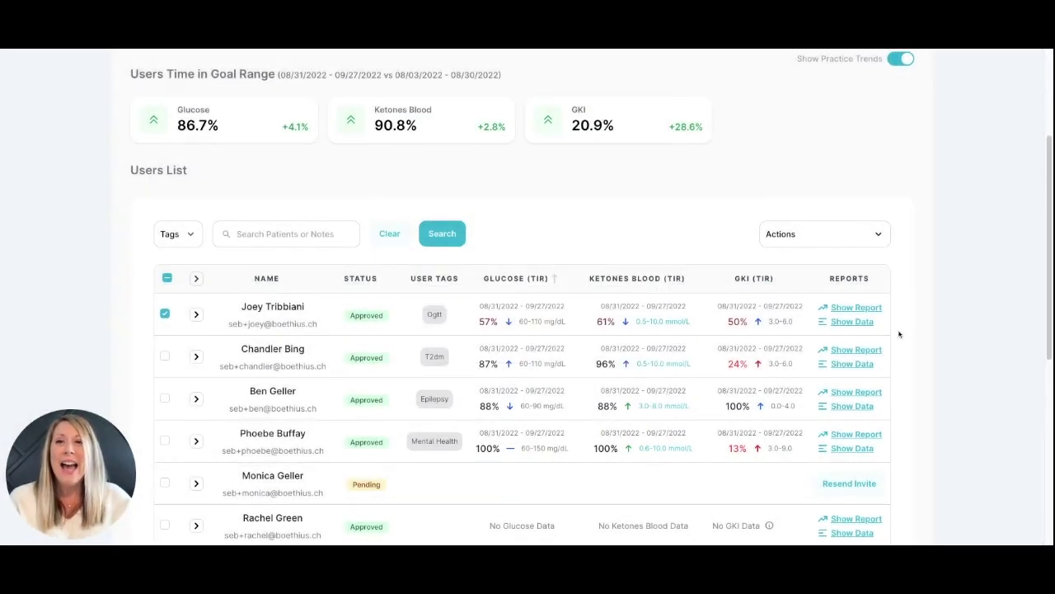
# Examine each patient's glucose, ketone and GKI percentages and trend arrows, along with the practice summary above the list
pyautogui.scroll(-1, 922, 344)
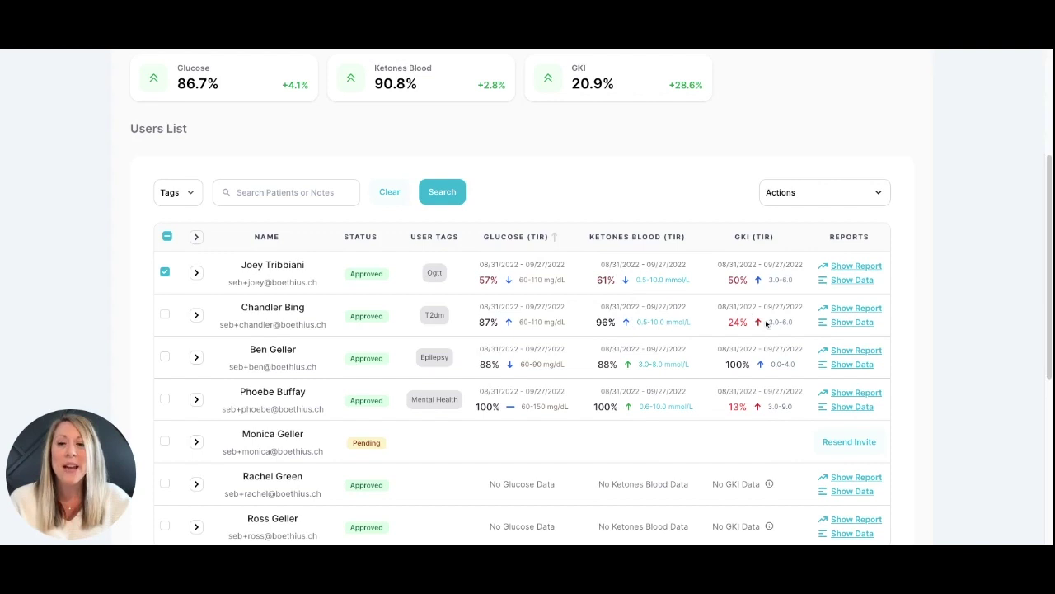
pyautogui.scroll(-1, 893, 302)
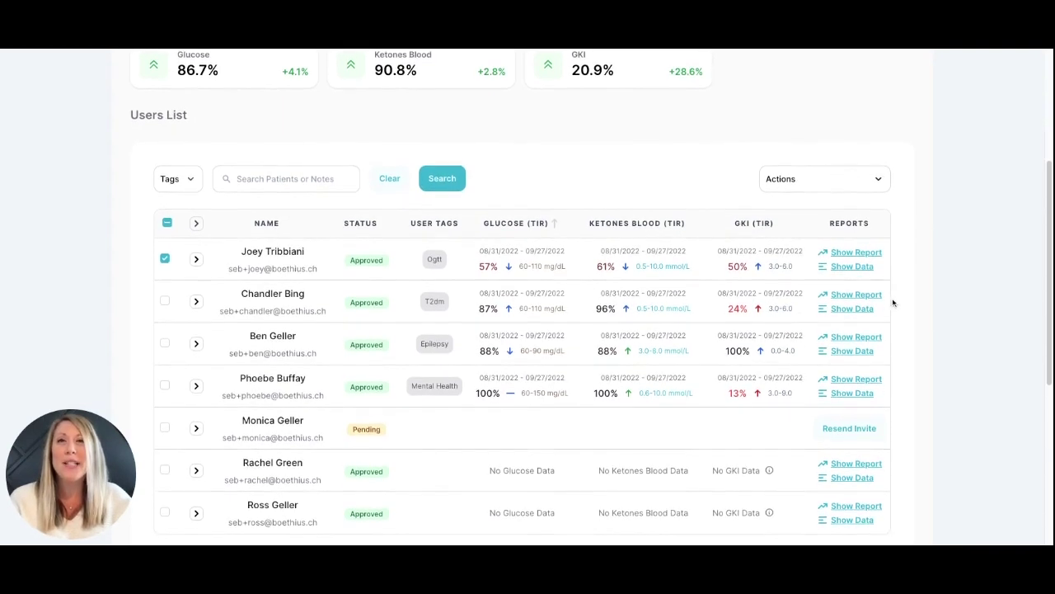
pyautogui.scroll(-1, 893, 302)
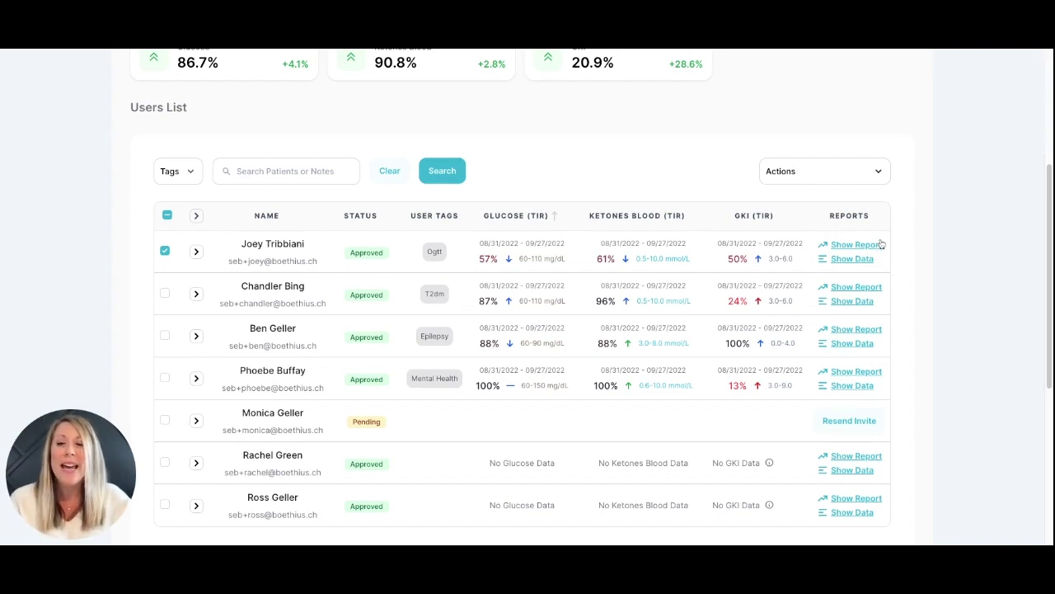
pyautogui.scroll(4, 880, 244)
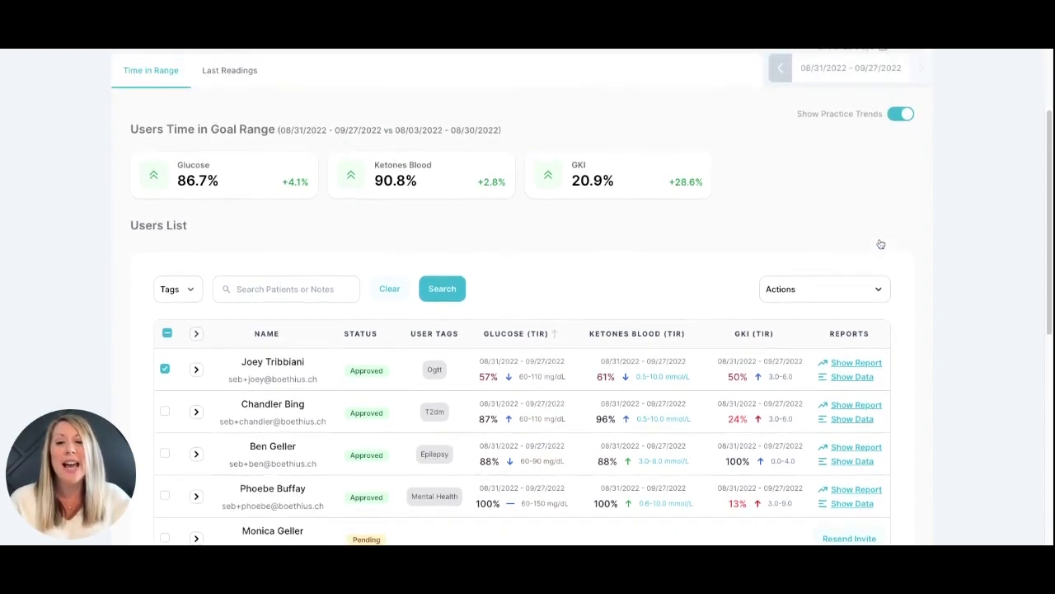
pyautogui.scroll(1, 879, 243)
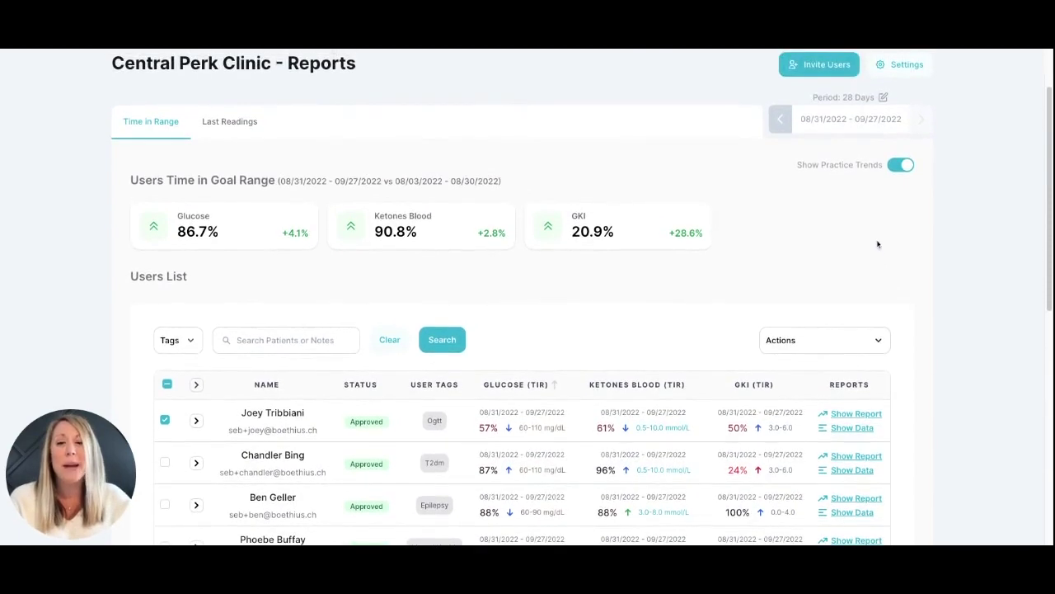